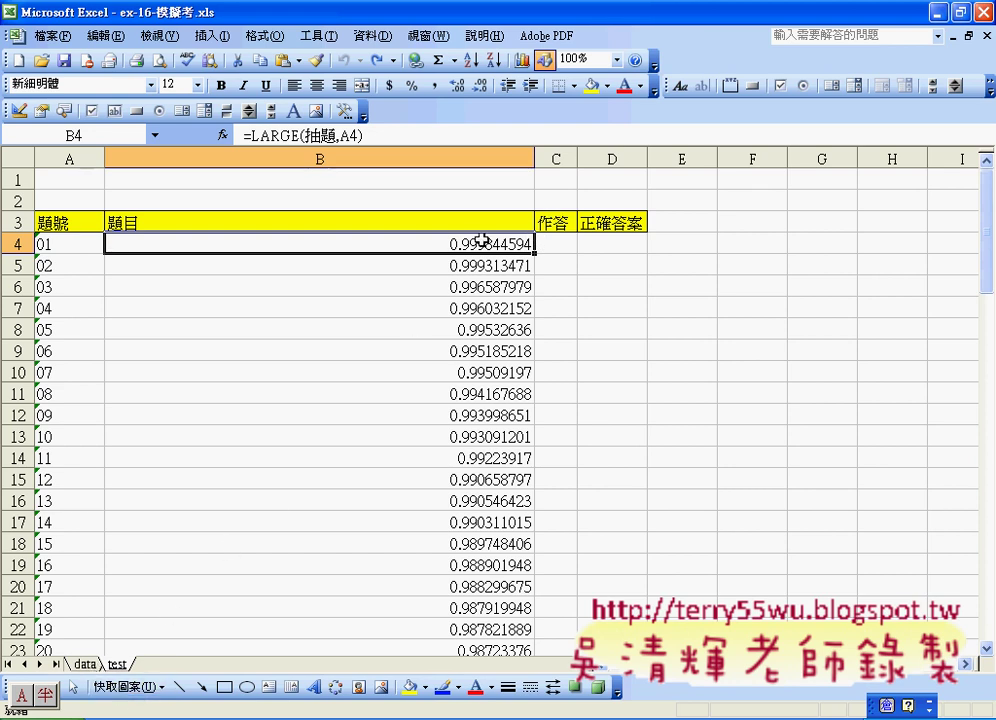
# On the question data sheet, inspect question 0107's row, its random number and column A.
pyautogui.click(84, 666)
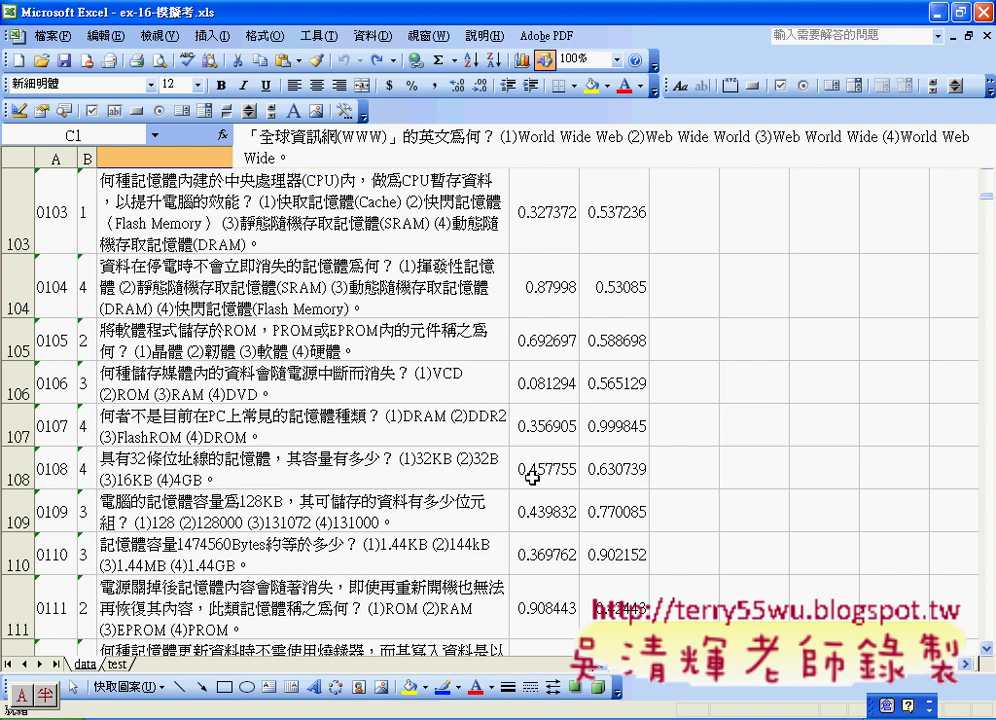
pyautogui.scroll(-3, 413, 372)
pyautogui.scroll(-3, 413, 372)
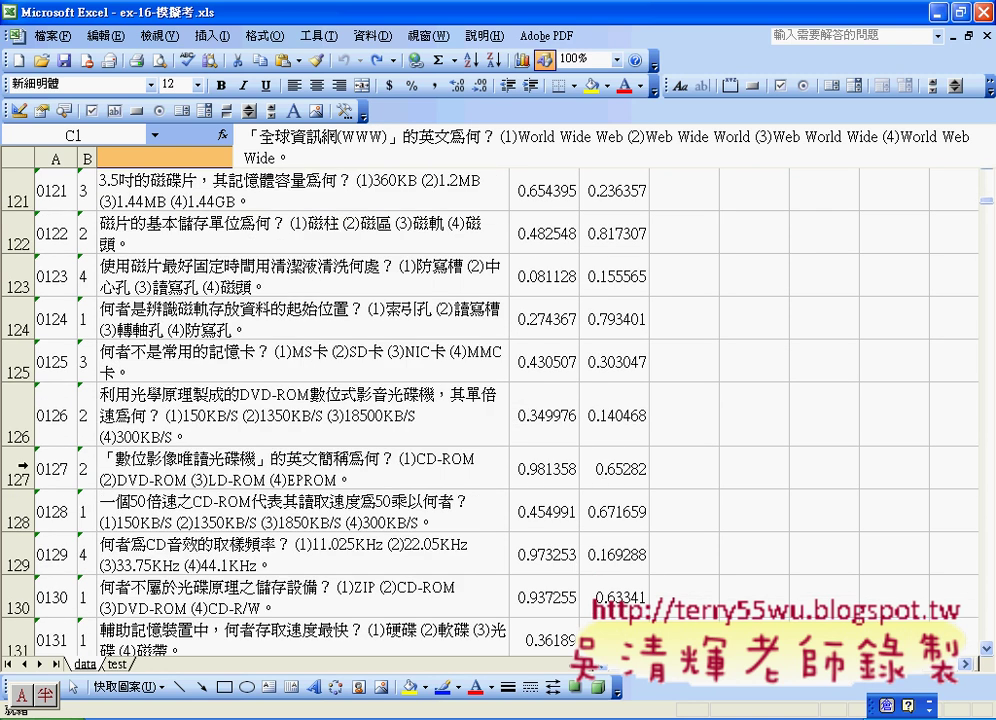
pyautogui.scroll(4, 18, 360)
pyautogui.scroll(2, 18, 357)
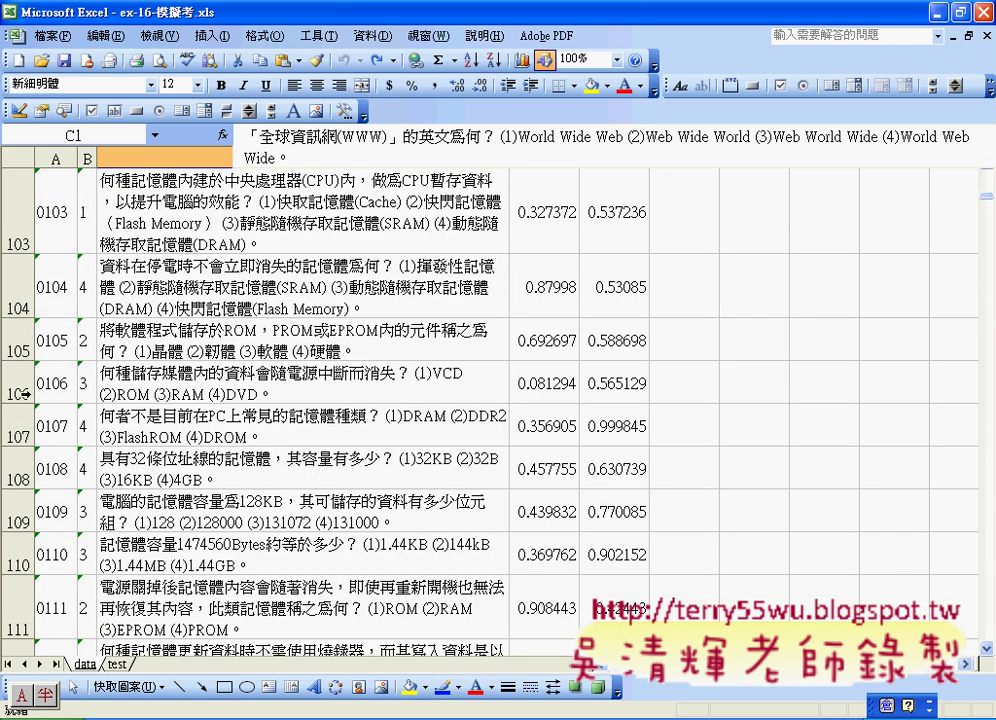
pyautogui.click(18, 425)
pyautogui.click(628, 427)
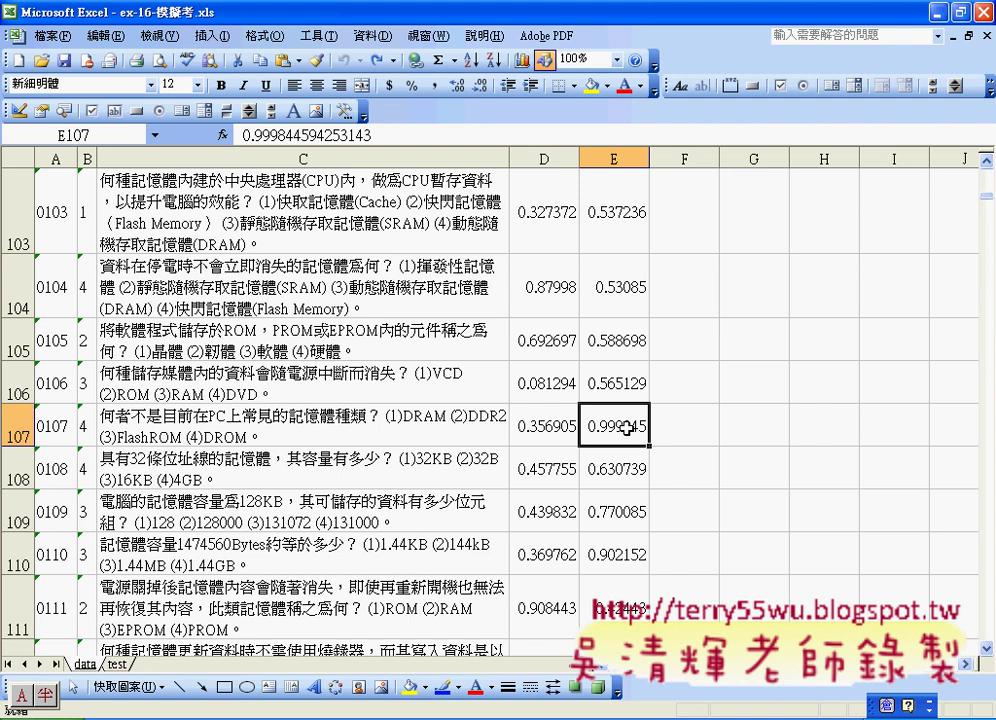
pyautogui.click(13, 427)
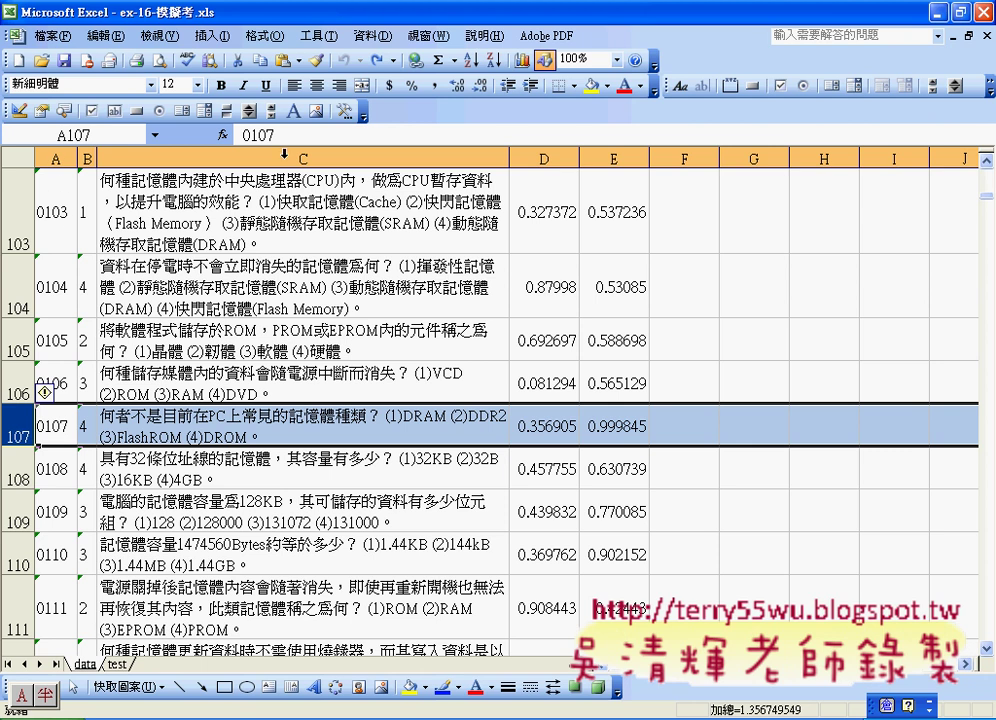
pyautogui.click(57, 154)
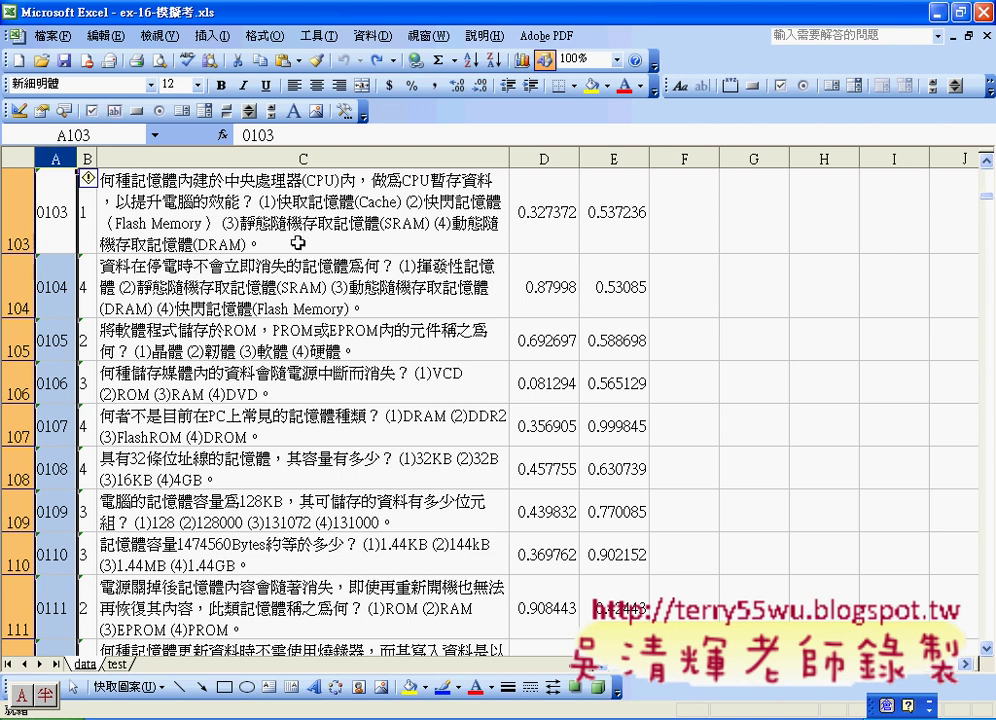
# Back on the test sheet, cut the LARGE formula from B4, leaving only the equals sign.
pyautogui.hotkey('ctrl', 'pagedown')
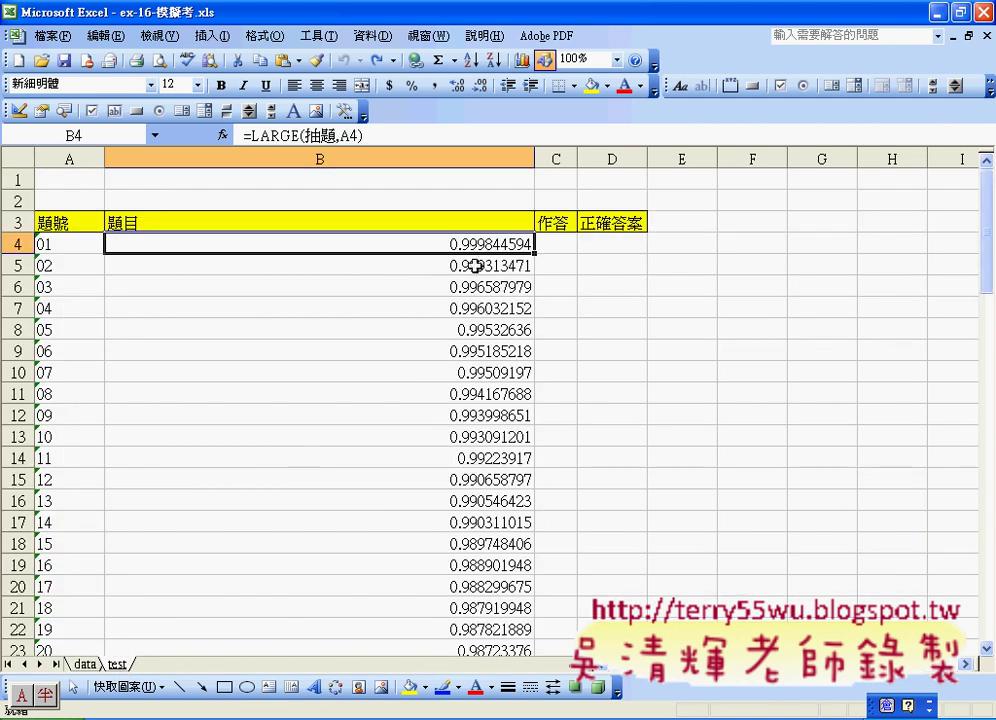
pyautogui.click(246, 134)
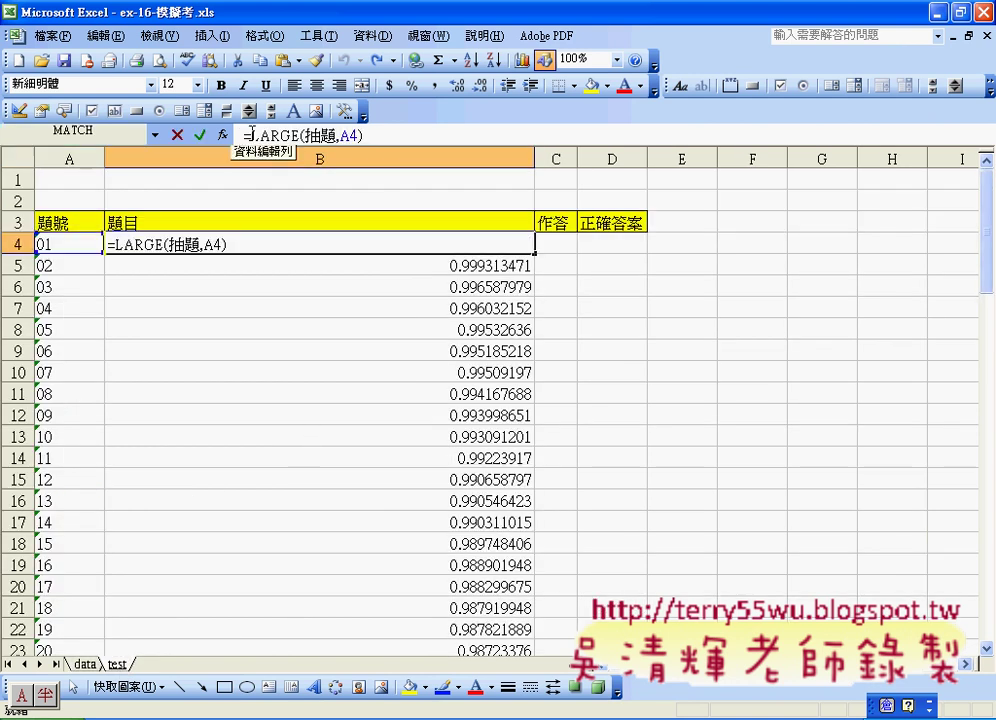
pyautogui.moveTo(244, 134); pyautogui.dragTo(360, 135)
pyautogui.rightClick(360, 140)
pyautogui.click(398, 158)
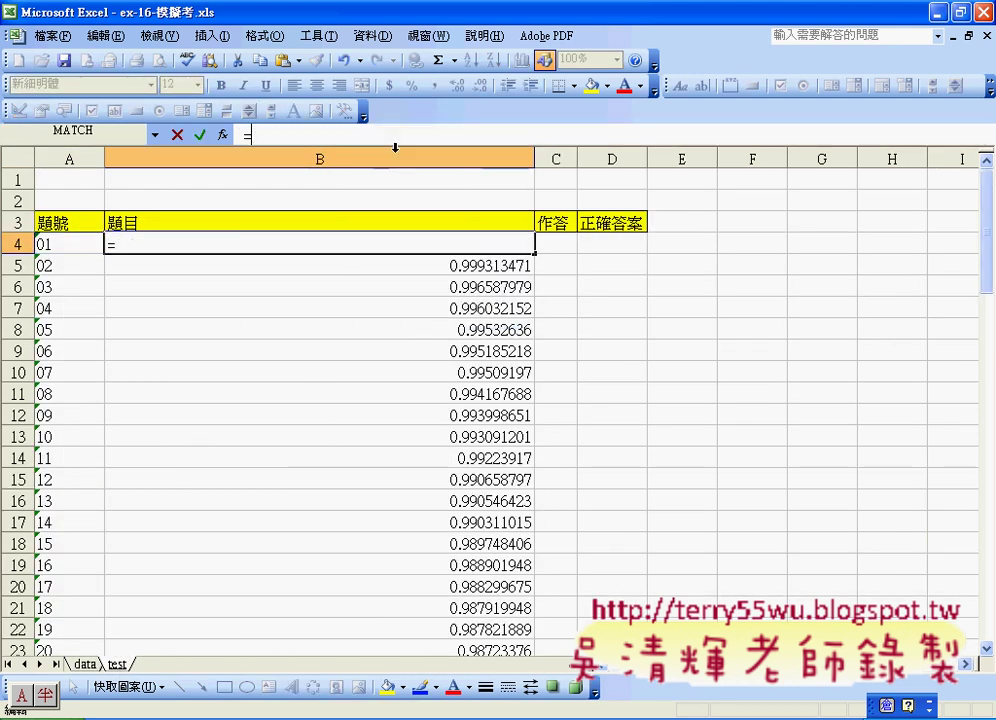
# Insert the MATCH function into B4, choosing it from the 全部 category list.
pyautogui.click(222, 134)
pyautogui.click(316, 238)
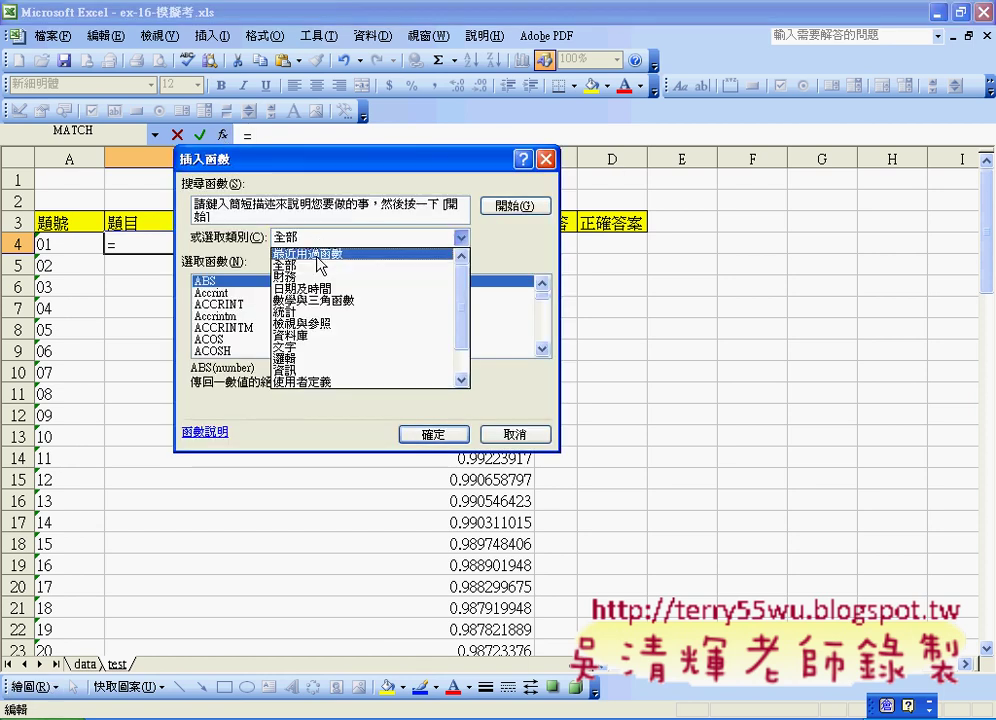
pyautogui.click(318, 265)
pyautogui.click(265, 294)
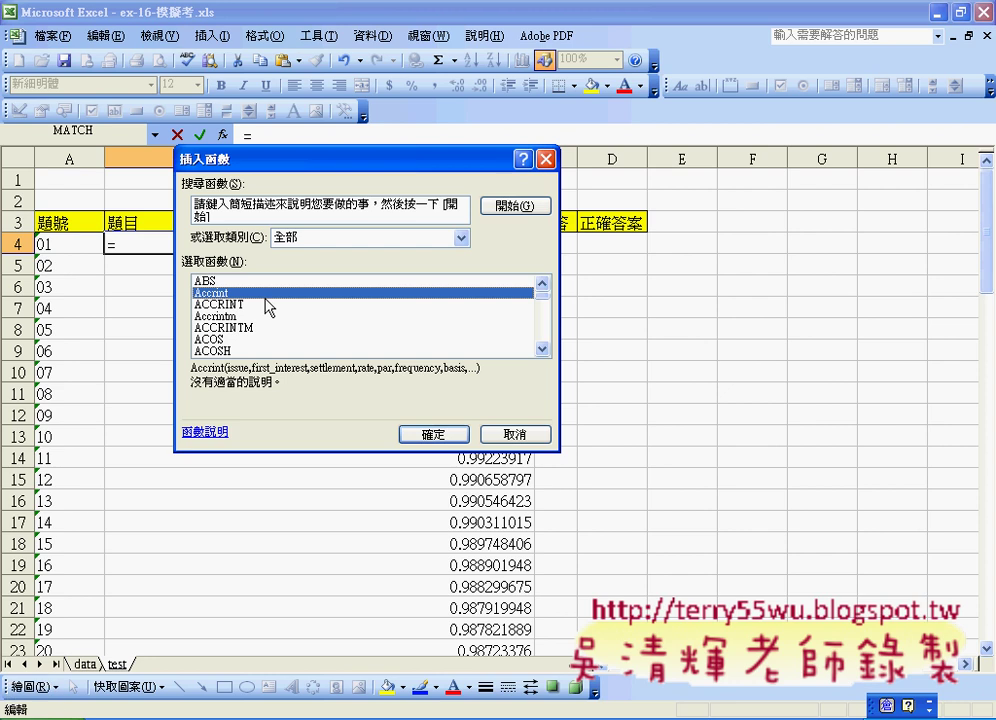
pyautogui.press('m')
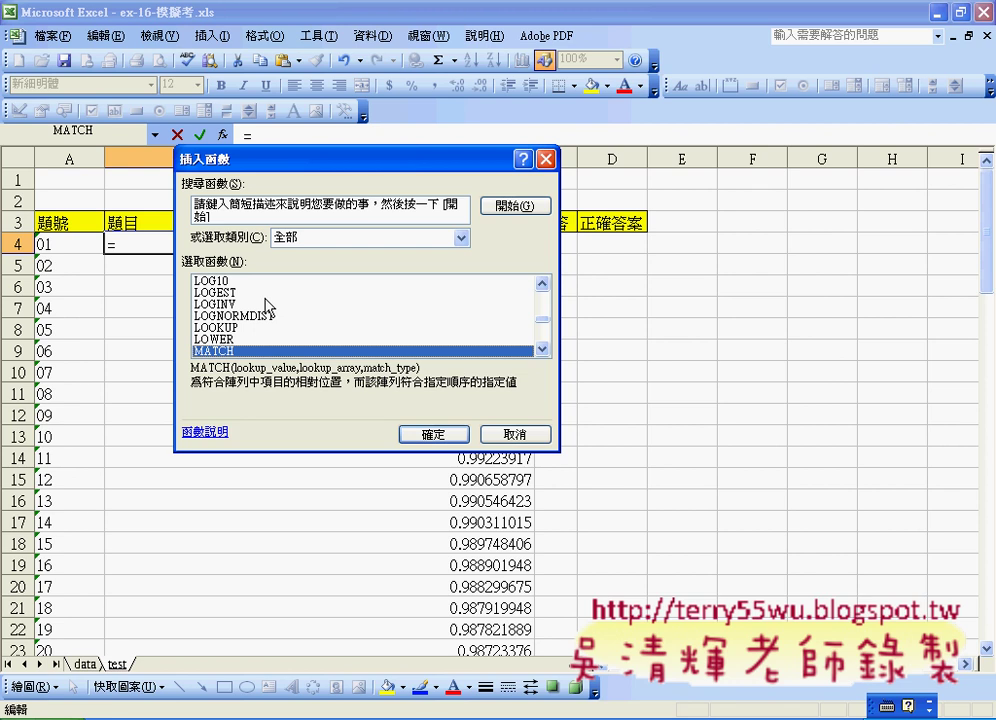
pyautogui.click(411, 436)
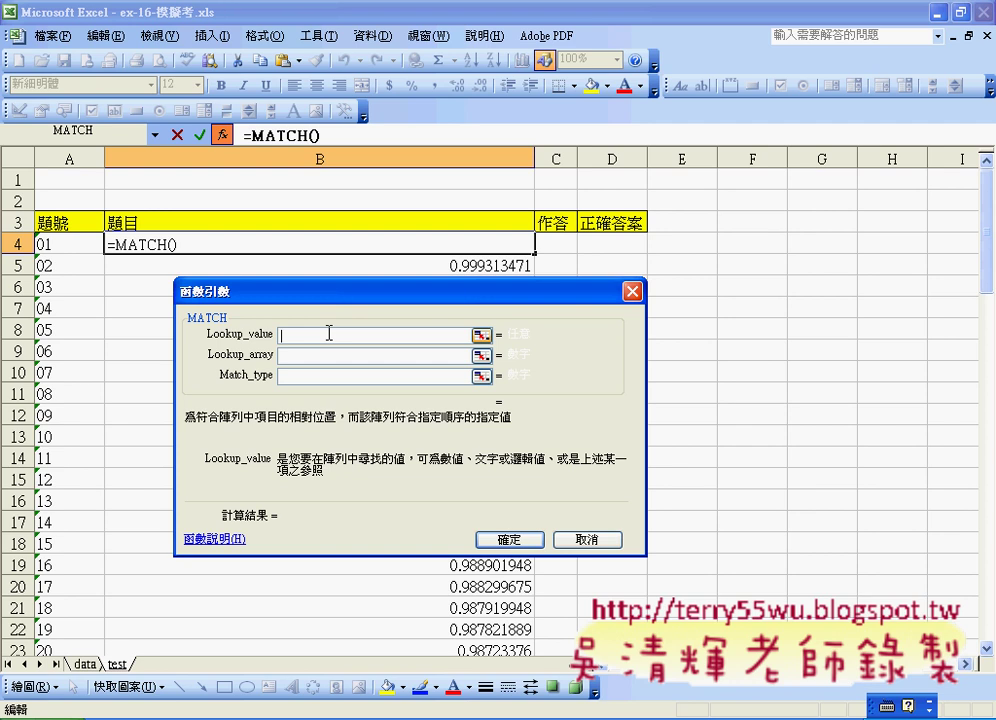
# Fill MATCH's arguments: lookup value LARGE(抽題,A4), lookup array 抽題, match type 0.
pyautogui.write('LARGE(抽題,A4)')
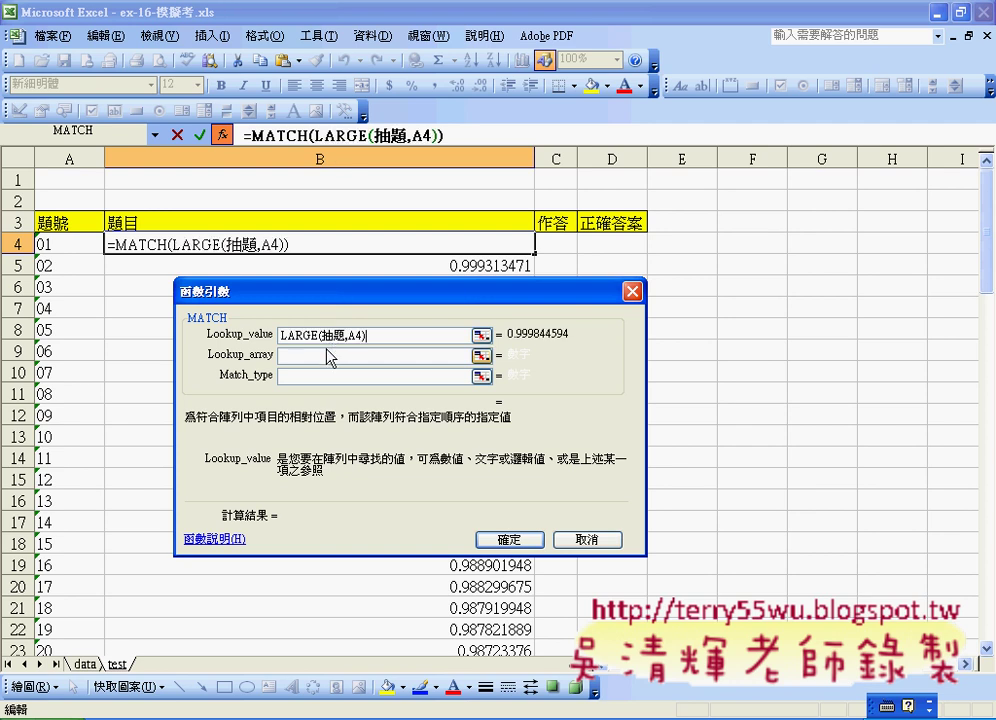
pyautogui.click(325, 356)
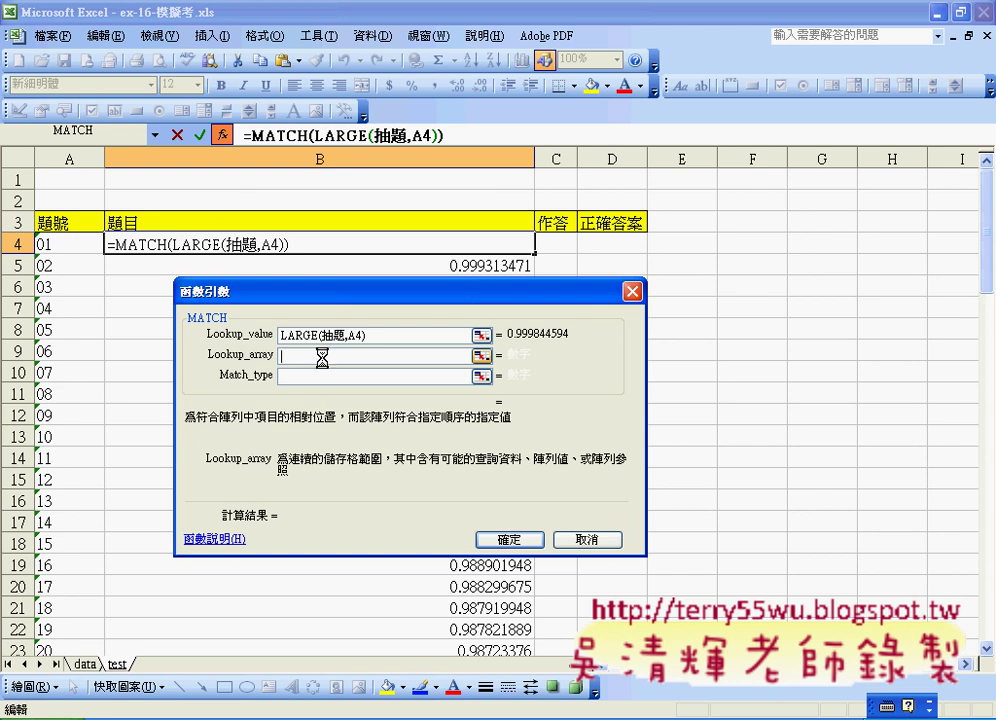
pyautogui.press('F3')
pyautogui.click(285, 275)
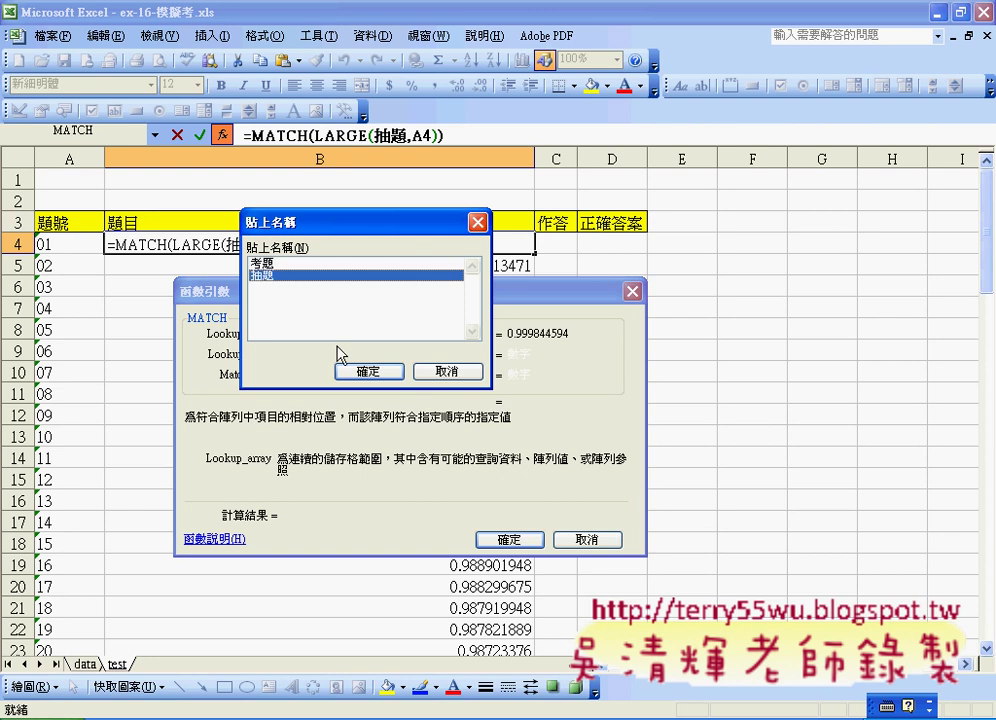
pyautogui.click(345, 371)
pyautogui.click(342, 376)
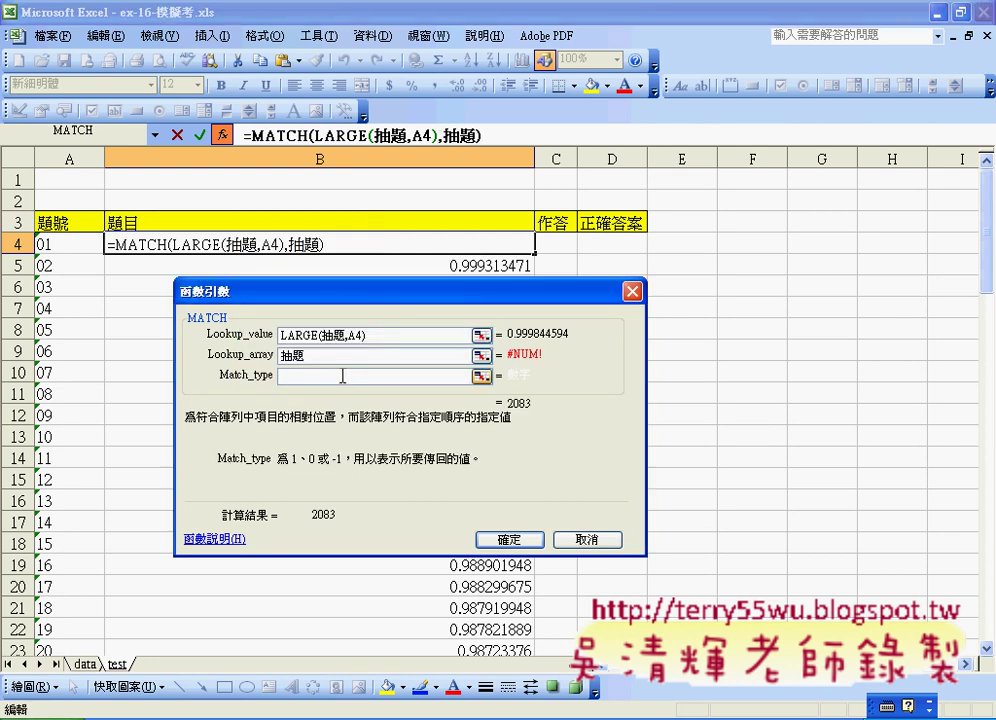
pyautogui.write('0')
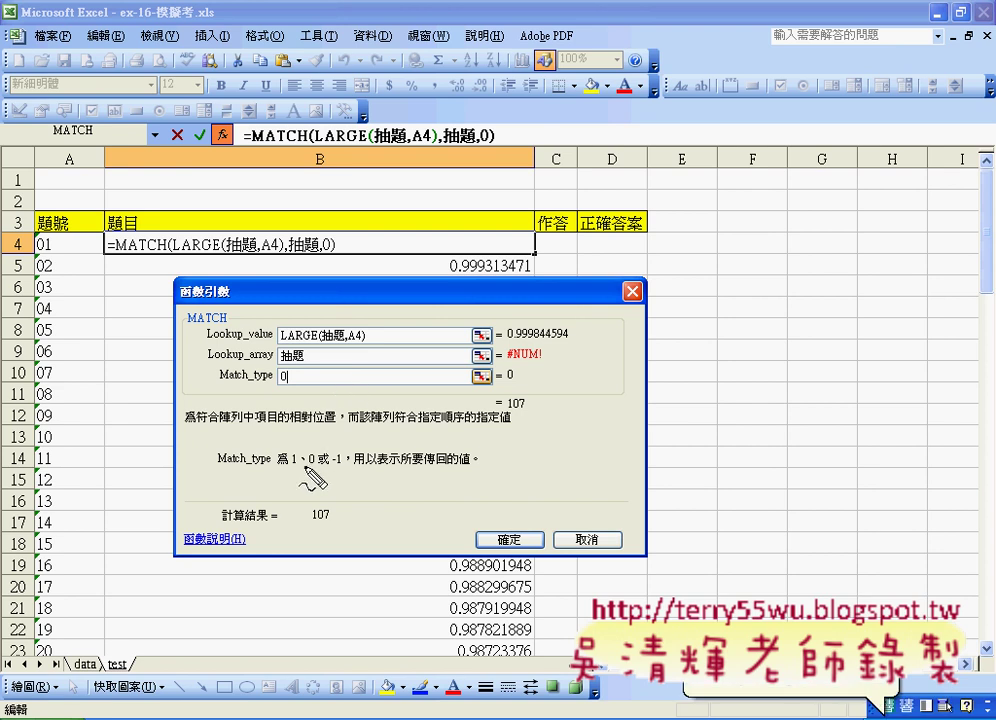
# Check the arguments and confirm =MATCH(LARGE(抽題,A4),抽題,0), giving 107 in B4.
pyautogui.moveTo(303, 466)
pyautogui.mouseDown()
pyautogui.moveTo(318, 467)
pyautogui.moveTo(296, 467)
pyautogui.mouseUp()
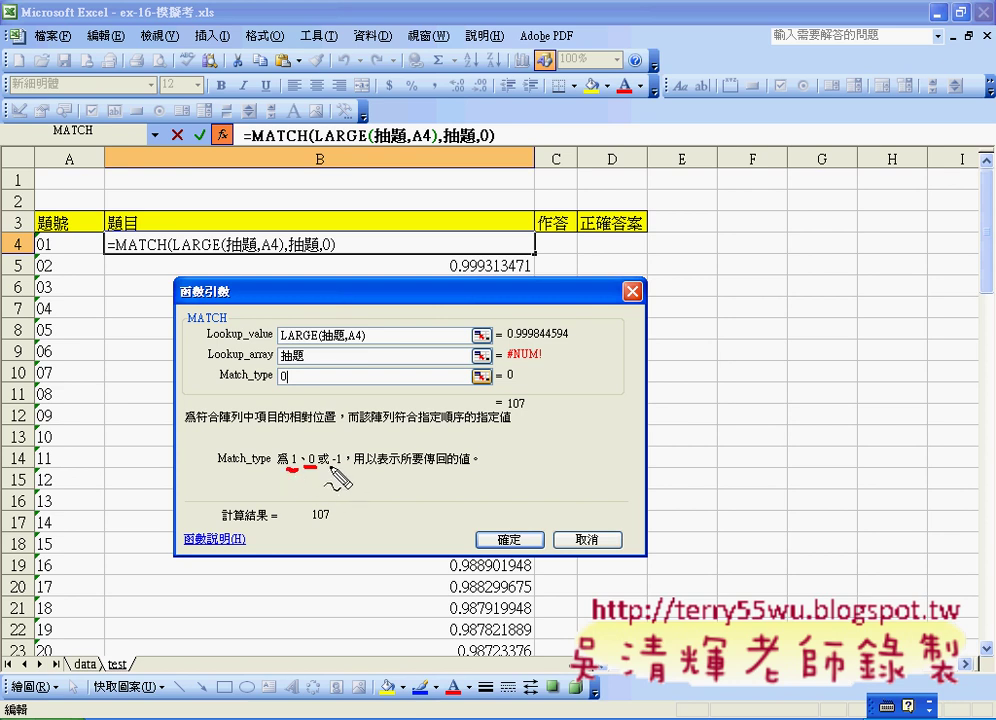
pyautogui.moveTo(329, 467); pyautogui.dragTo(343, 465)
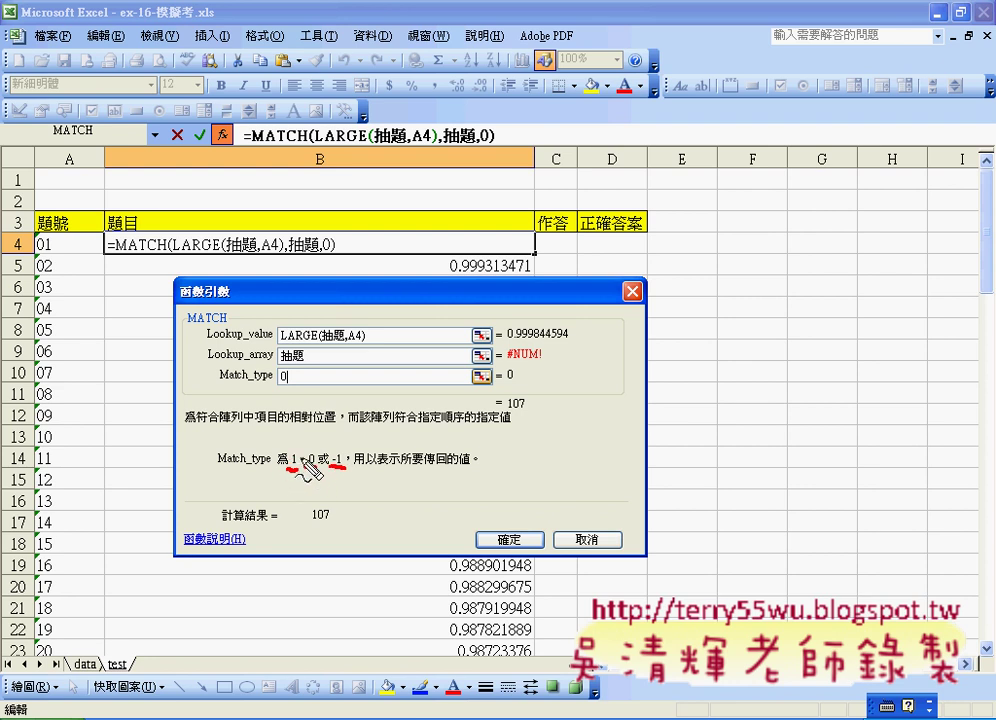
pyautogui.press('Escape')
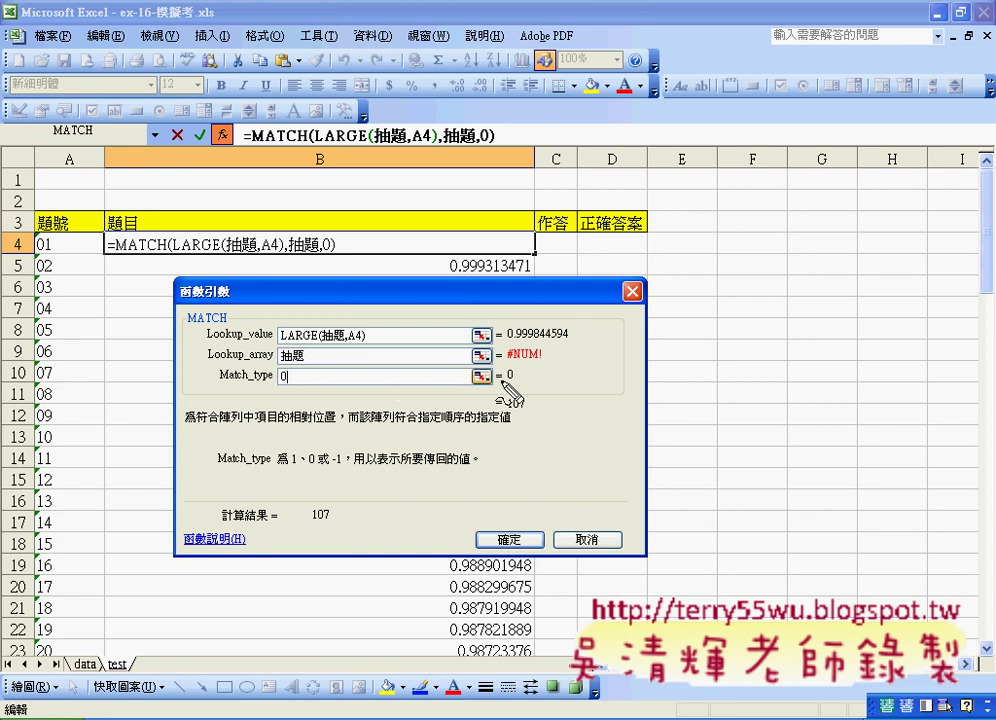
pyautogui.moveTo(506, 368)
pyautogui.mouseDown()
pyautogui.moveTo(541, 366)
pyautogui.moveTo(522, 394)
pyautogui.mouseUp()
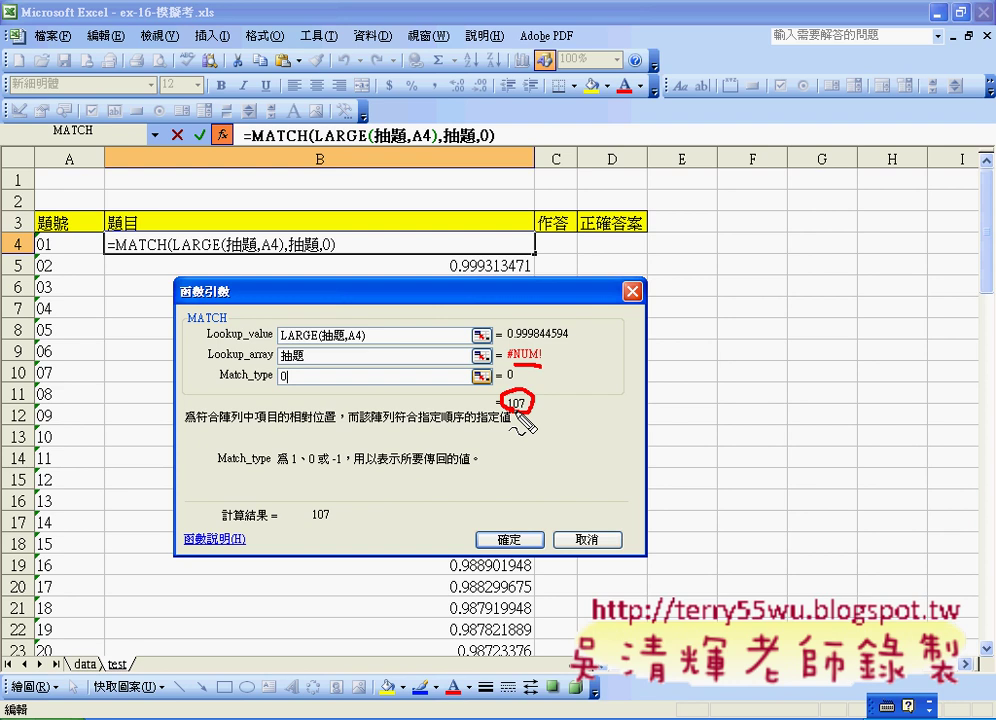
pyautogui.press('Escape')
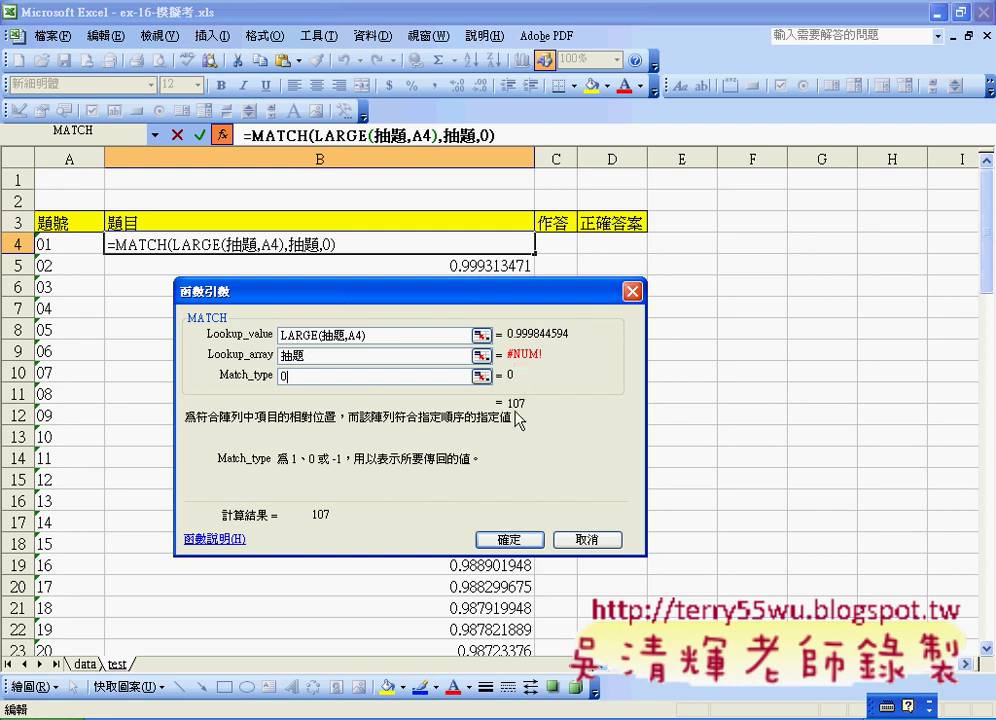
pyautogui.click(509, 540)
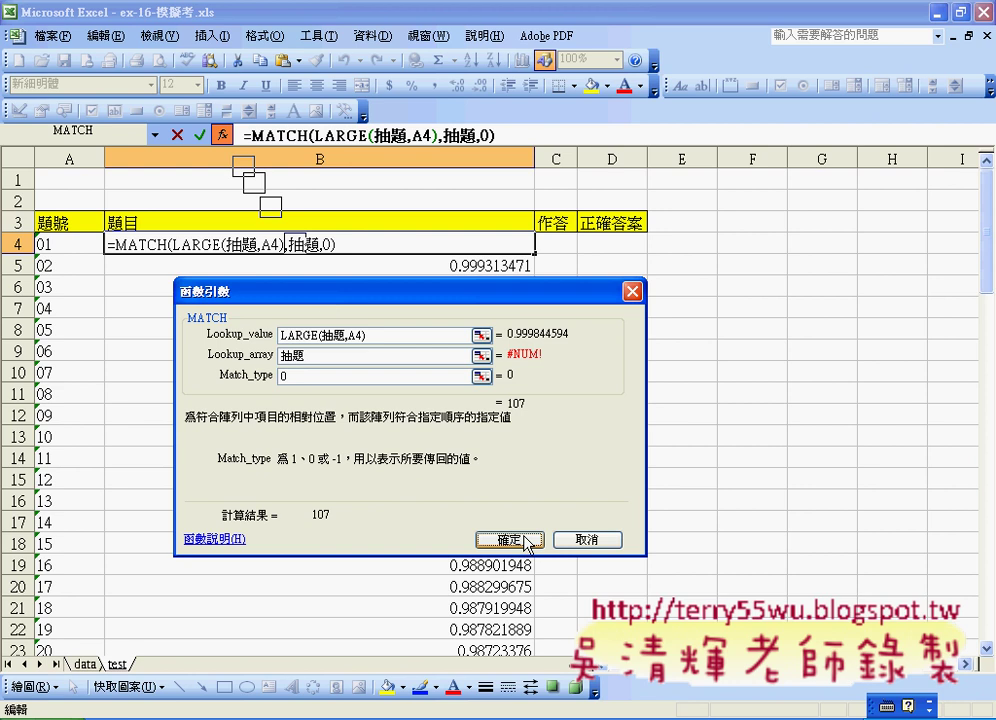
# Fill B4's MATCH formula down column B (107, 1679, 54, 427…) and select its formula text.
pyautogui.doubleClick(535, 252)
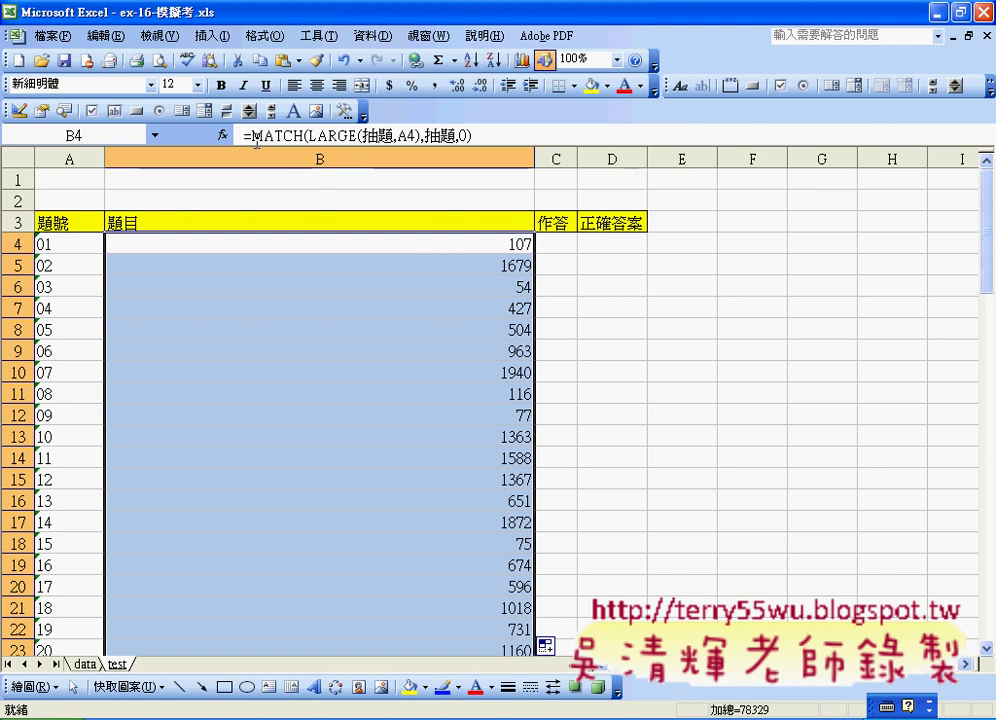
pyautogui.moveTo(251, 135); pyautogui.dragTo(424, 137)
# Cut the MATCH formula from B4 and insert an INDEX function in its array,row_num,column_num form.
pyautogui.rightClick(450, 136)
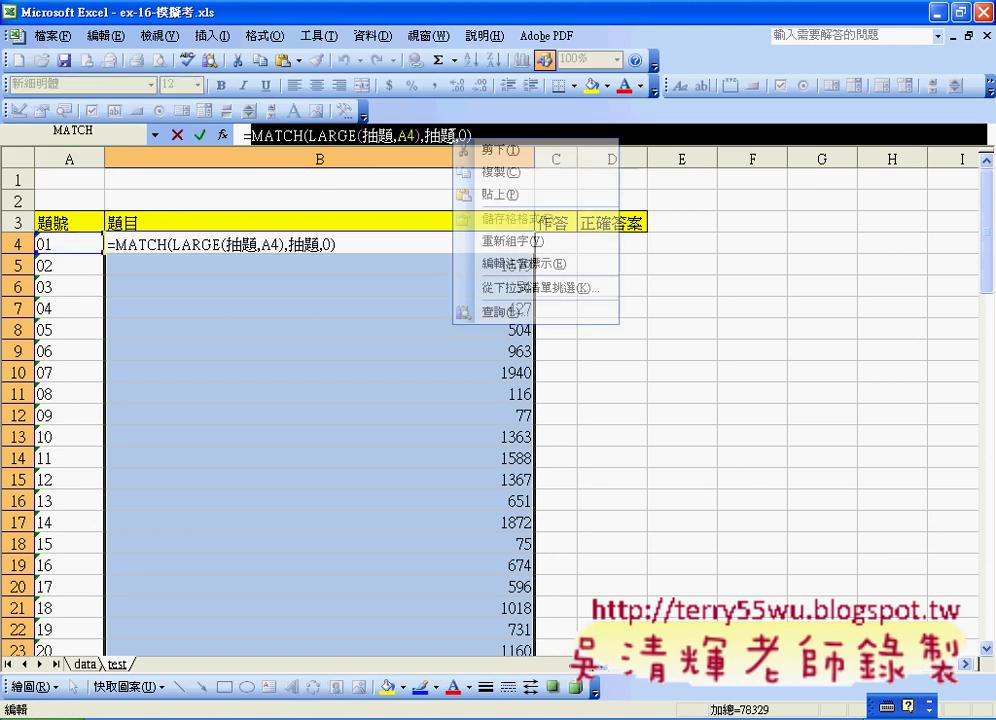
pyautogui.click(466, 151)
pyautogui.click(222, 134)
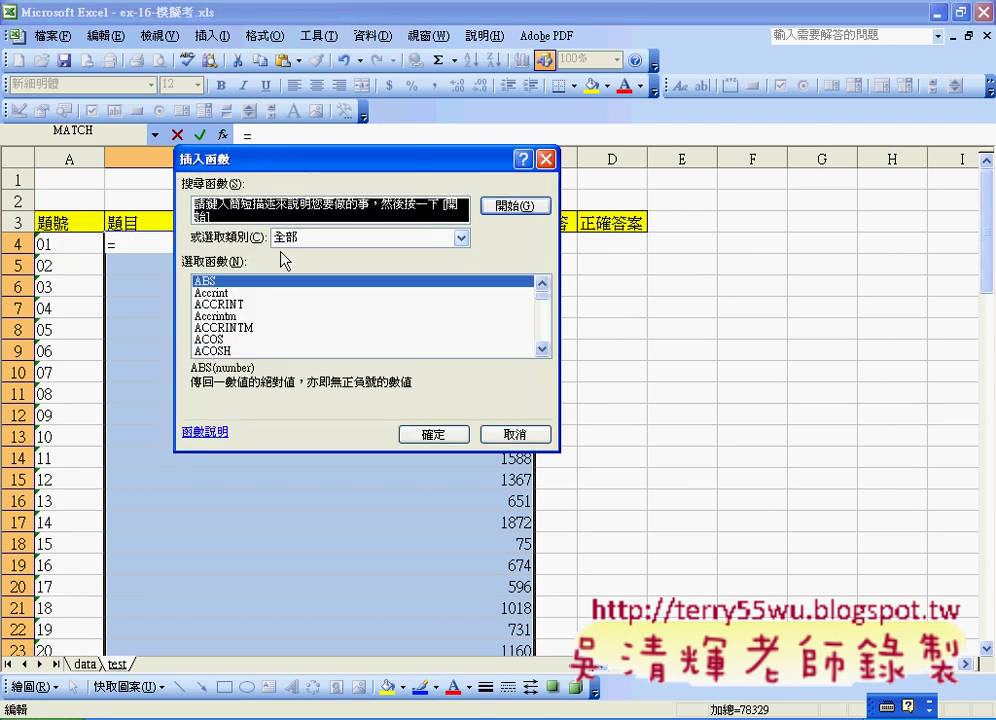
pyautogui.click(288, 328)
pyautogui.press('i')
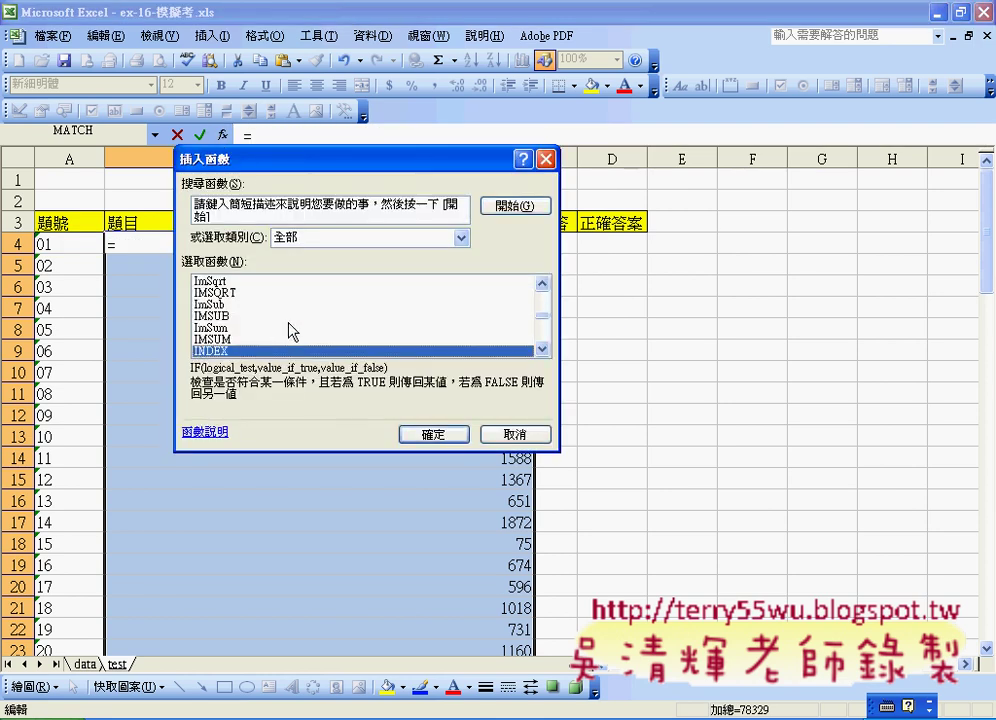
pyautogui.press('n')
pyautogui.press('Return')
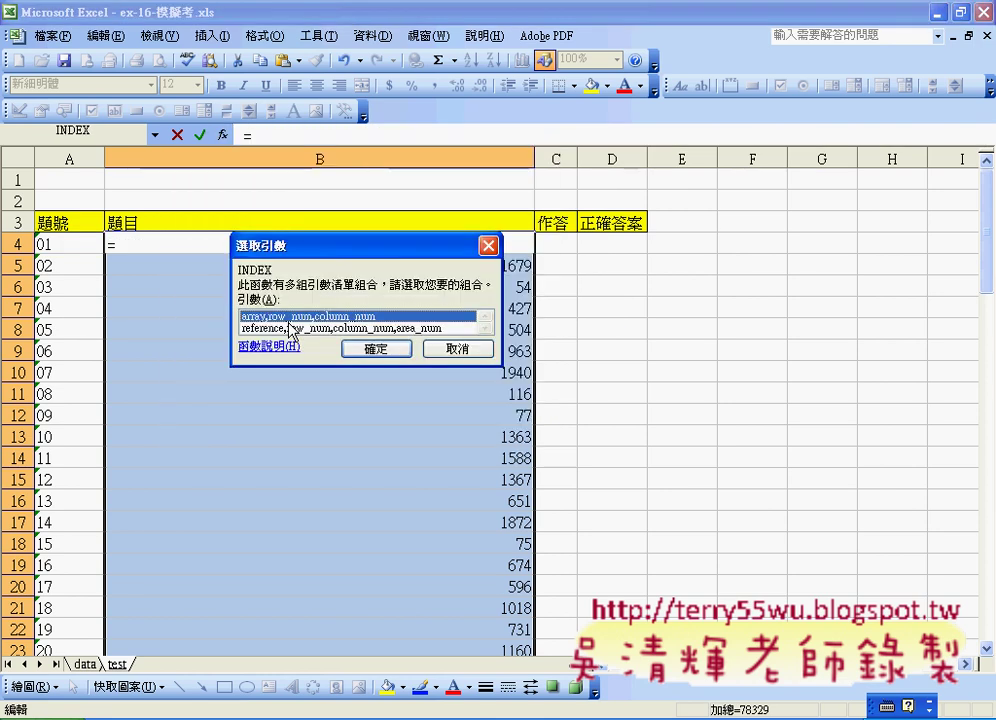
pyautogui.click(373, 349)
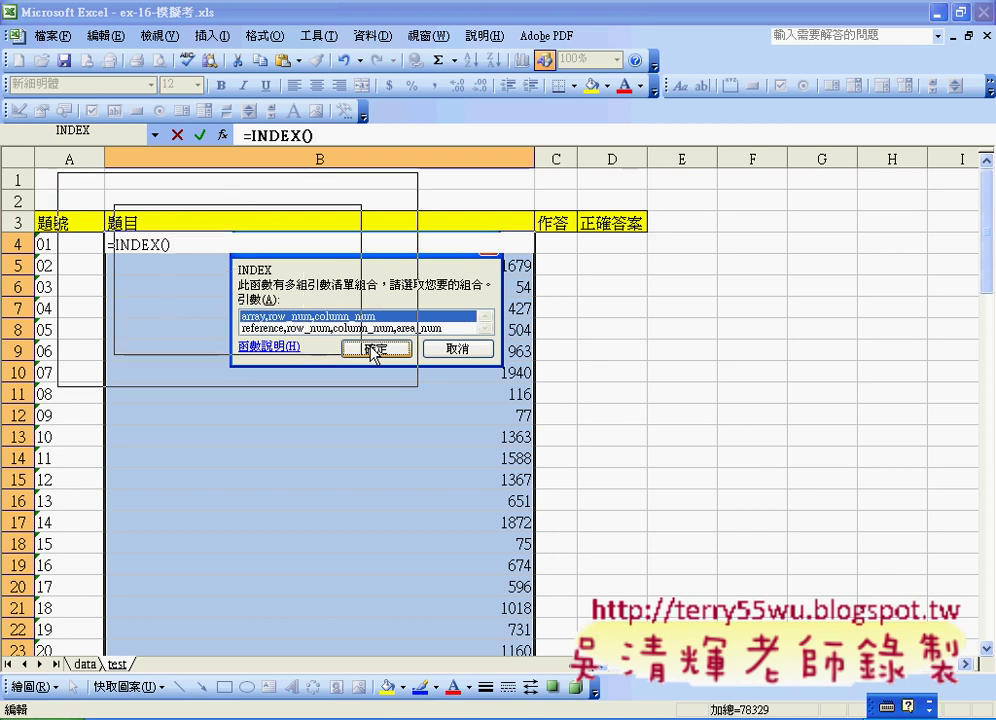
pyautogui.moveTo(231, 166); pyautogui.dragTo(372, 223)
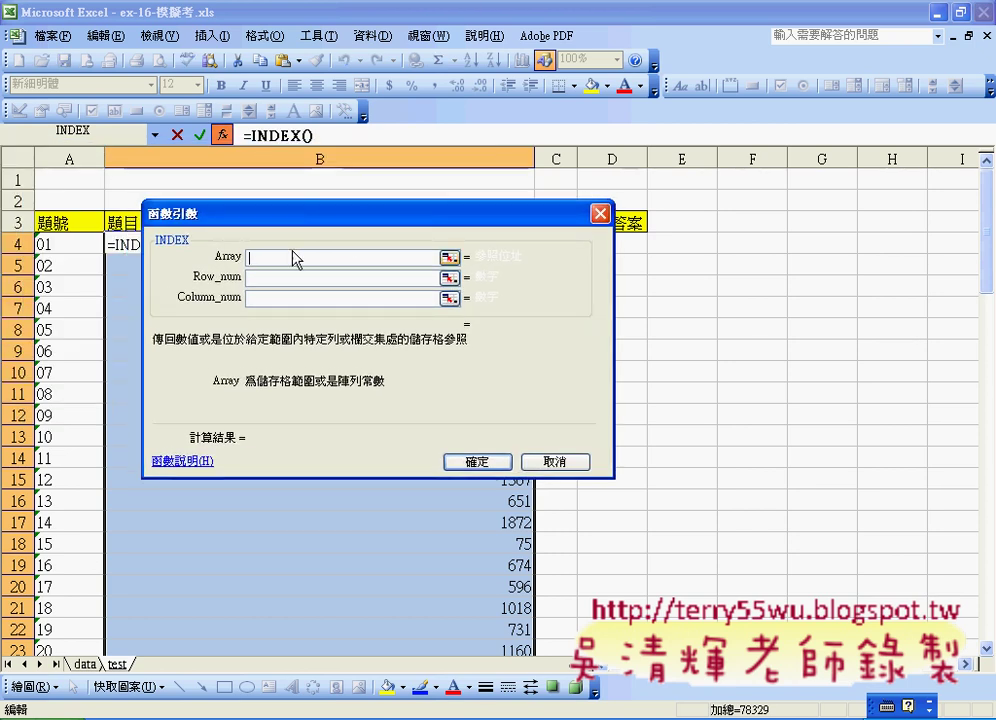
pyautogui.moveTo(199, 213); pyautogui.dragTo(258, 264)
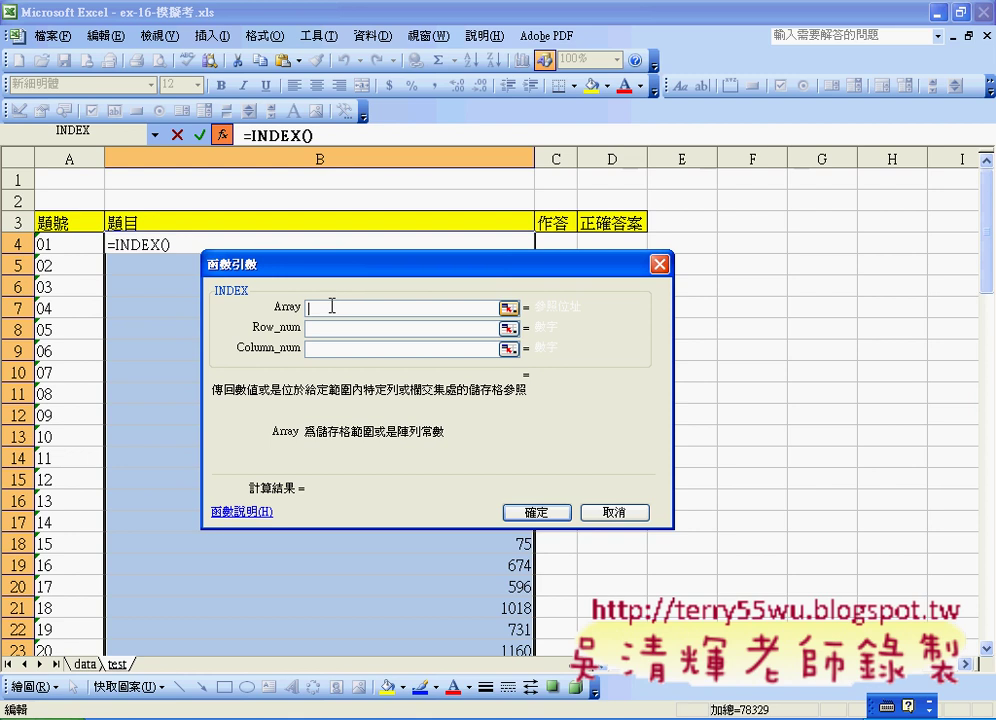